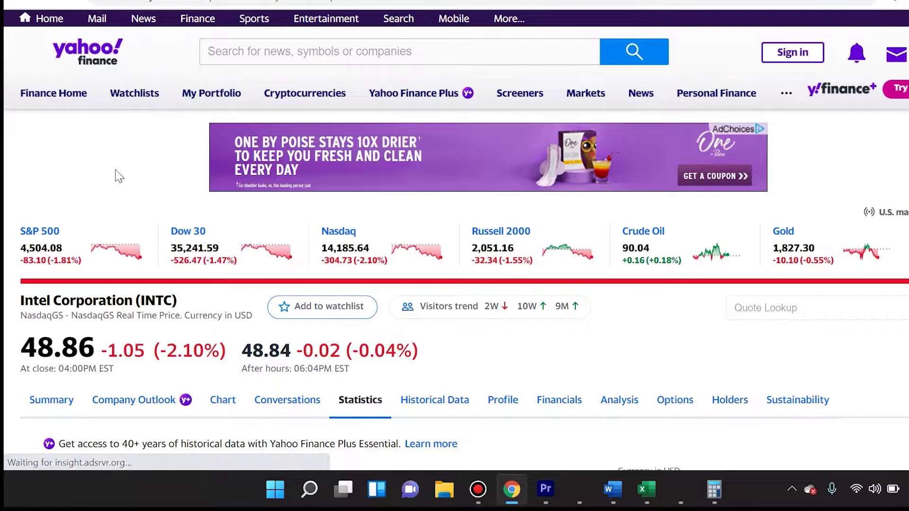
- Search 'intc' and open Intel's Summary, showing previous close 49.91 and market cap 198.958B
left_click(278, 51)
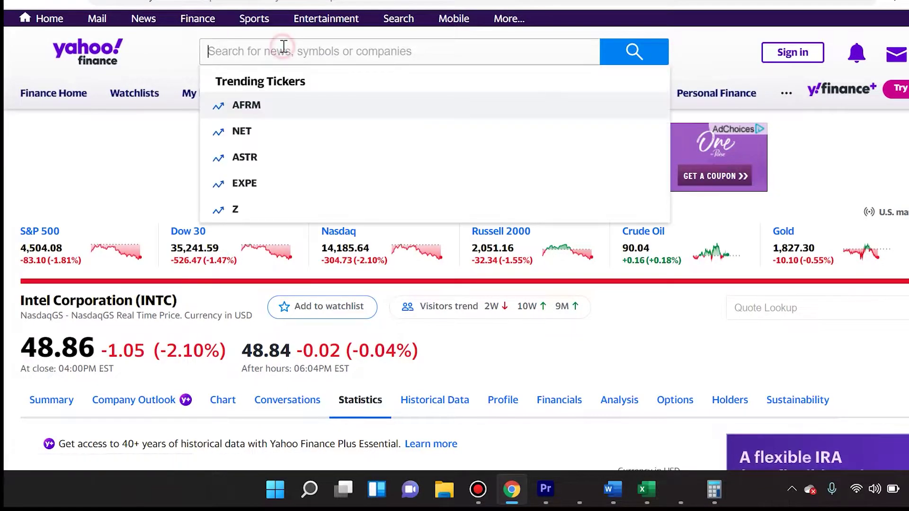
type("intc")
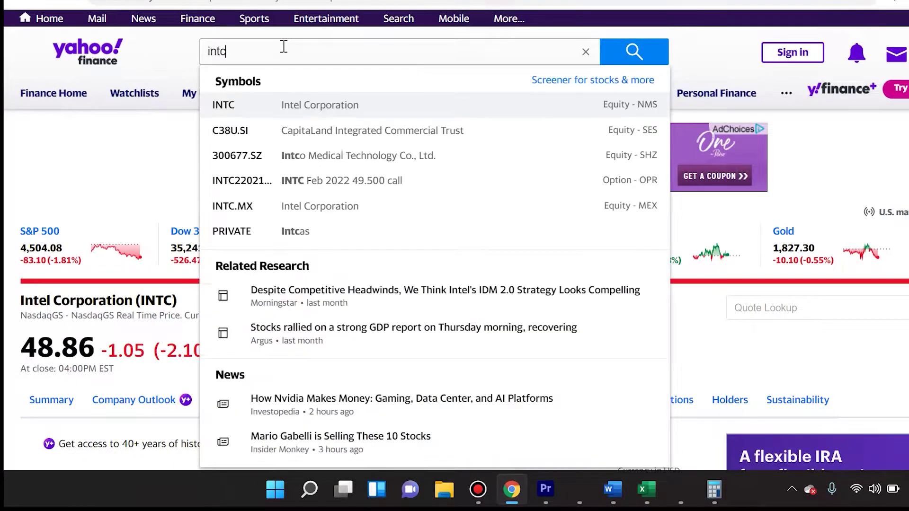
left_click(312, 107)
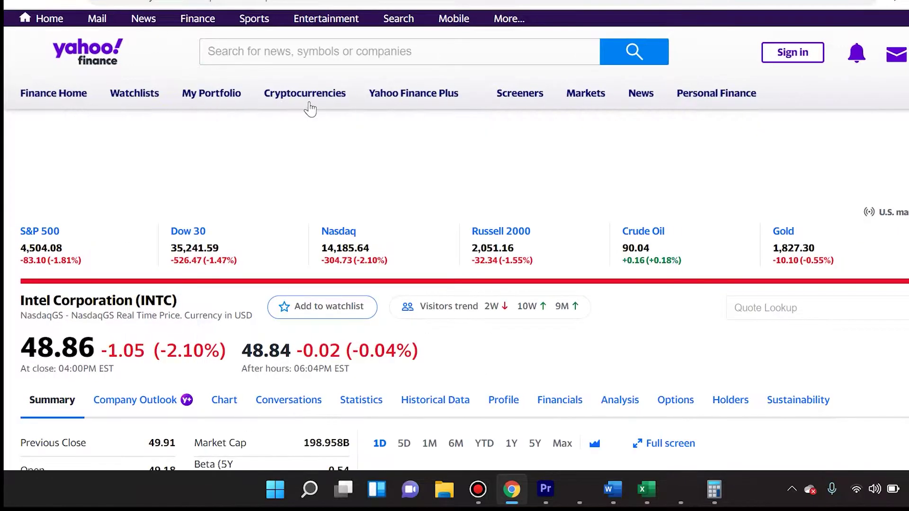
scroll(306, 159, "down", 2)
scroll(305, 160, "down", 2)
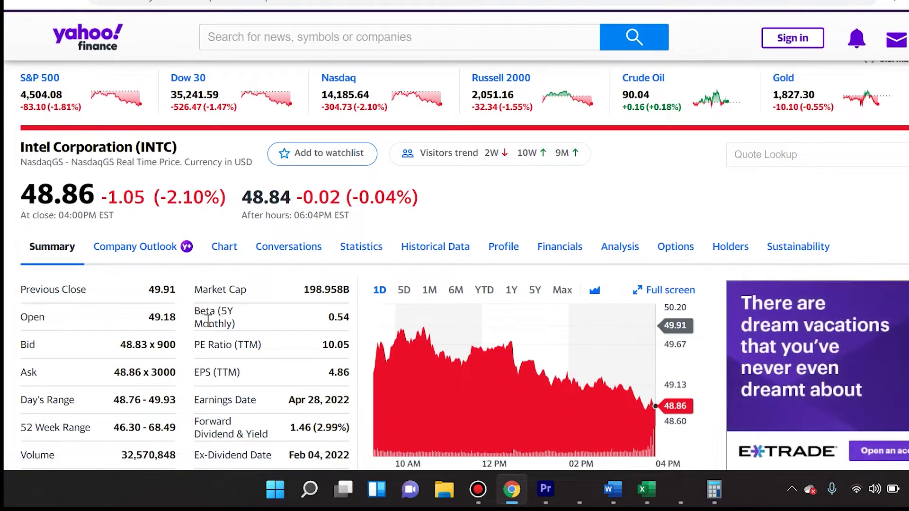
scroll(284, 236, "down", 5)
scroll(252, 319, "up", 3)
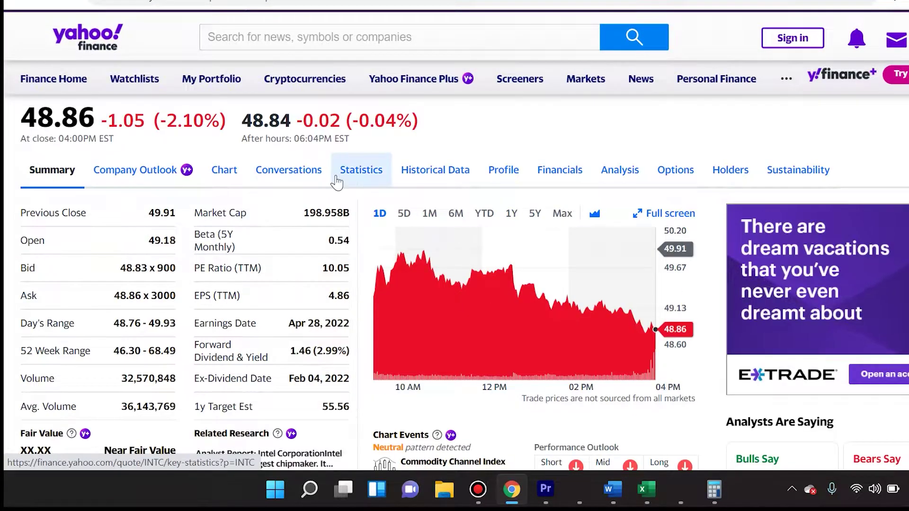
- Open Intel's Statistics and highlight Management Effectiveness' Return on Assets (ttm) row reading 8.59%
left_click(361, 172)
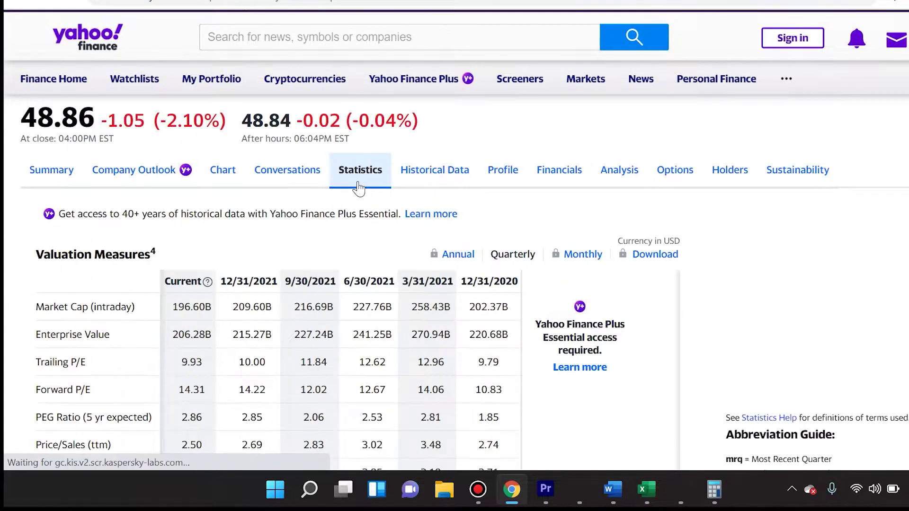
scroll(109, 271, "down", 3)
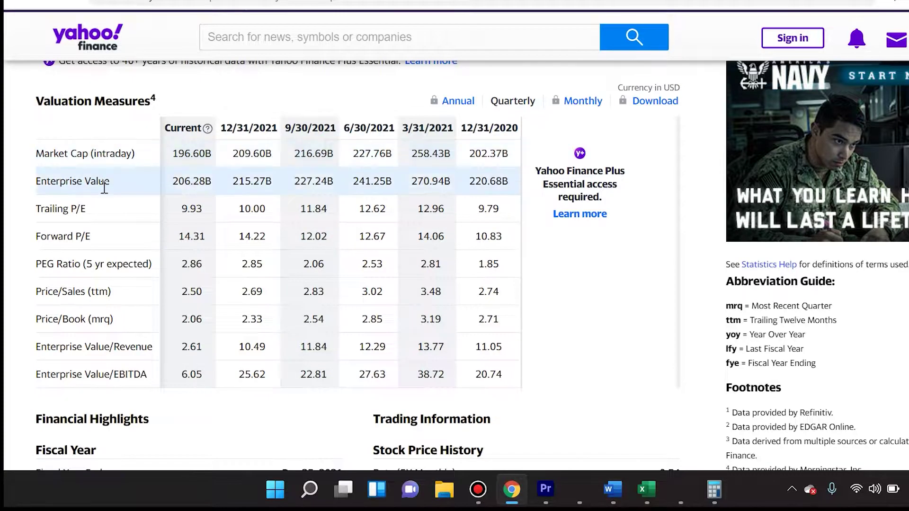
scroll(114, 349, "down", 6)
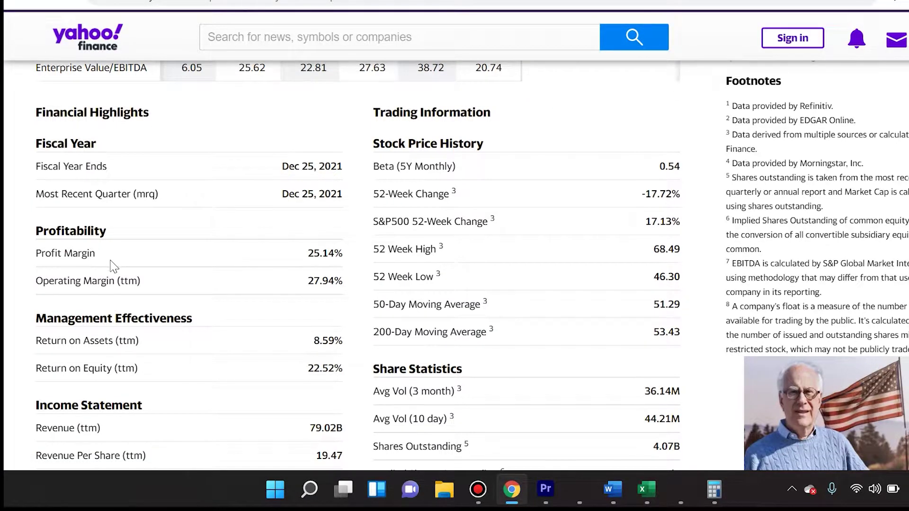
scroll(114, 267, "down", 2)
left_click_drag(34, 264, 148, 265)
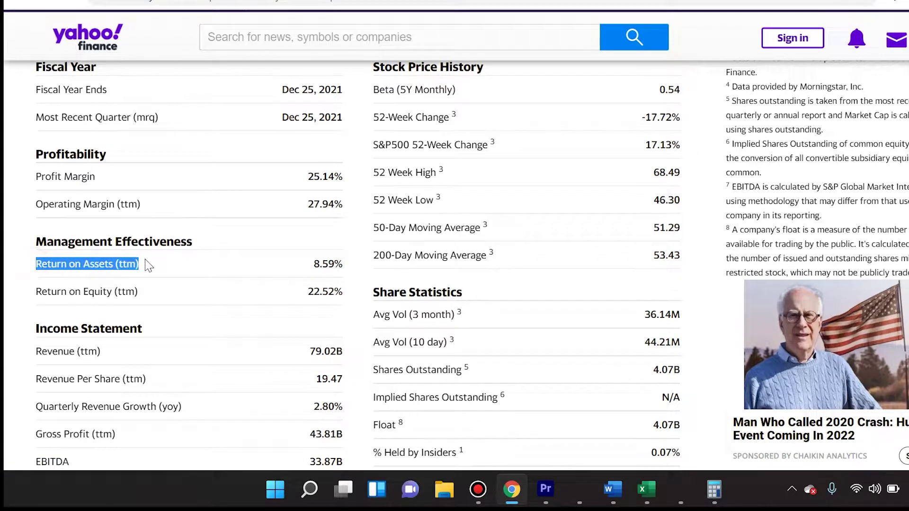
left_click_drag(314, 263, 342, 277)
left_click(234, 264)
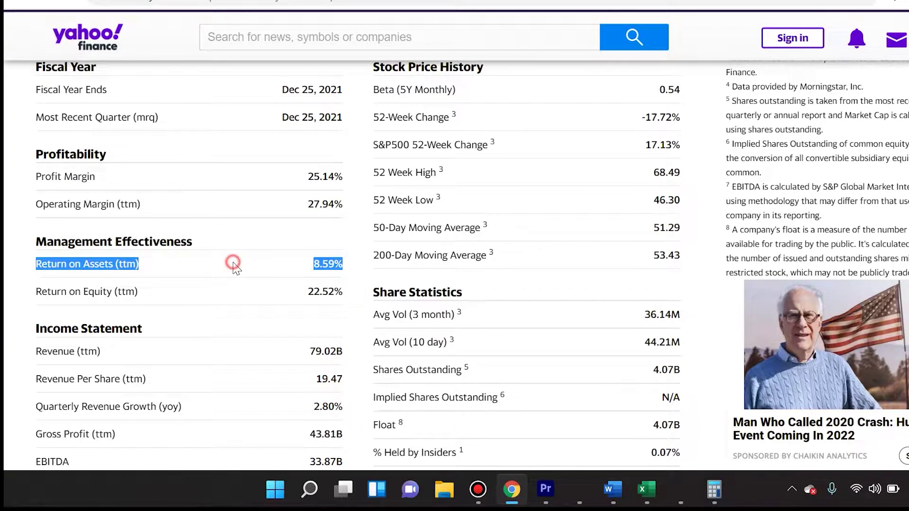
left_click_drag(36, 264, 343, 267)
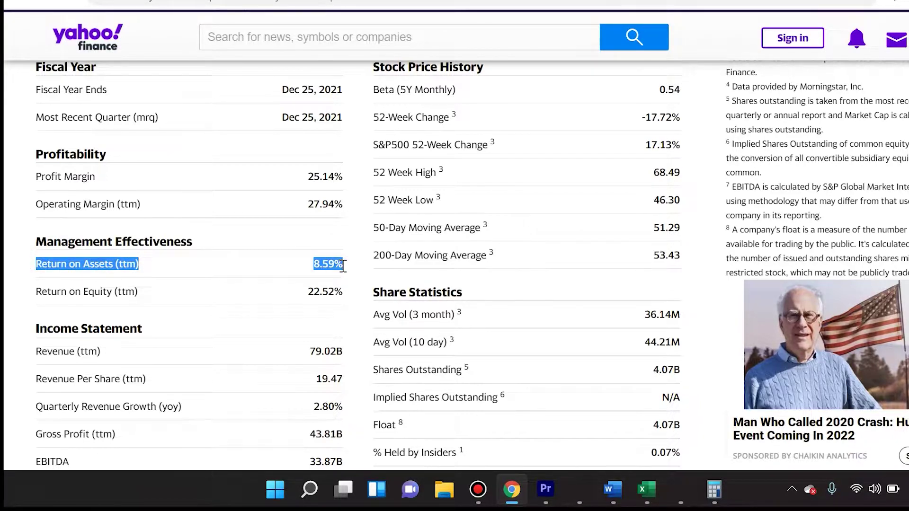
- Clear the Return on Assets highlight and enter 'intc' in Yahoo Finance's quote search
left_click(311, 270)
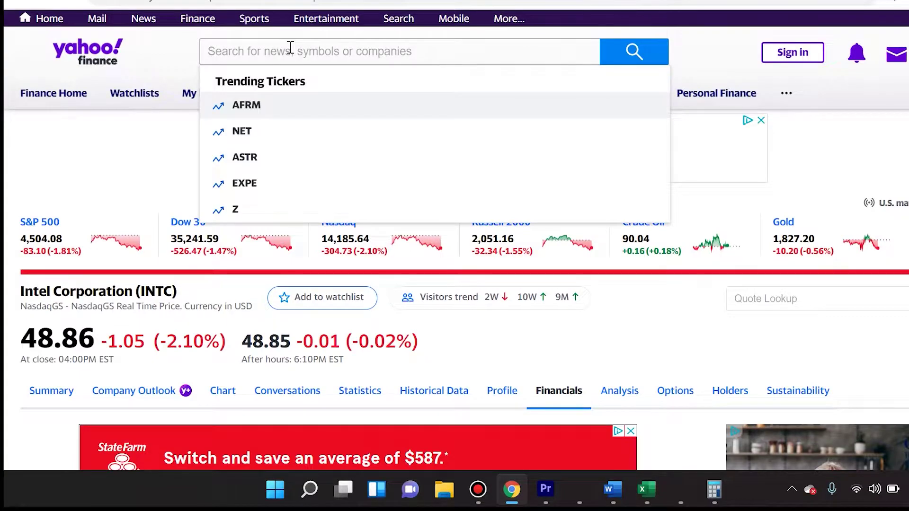
type("intc")
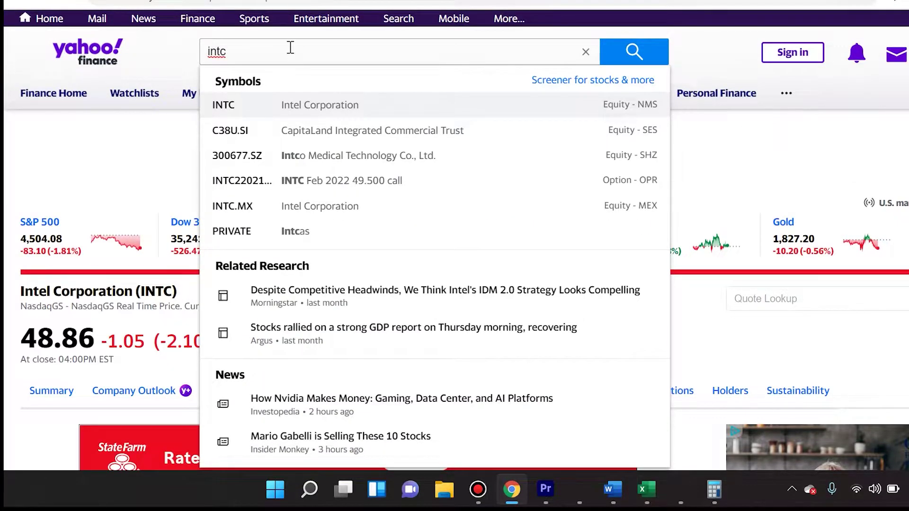
- Load Intel's quote and open the Balance Sheet under Financials
key("Return")
scroll(515, 207, "down", 5)
left_click(572, 177)
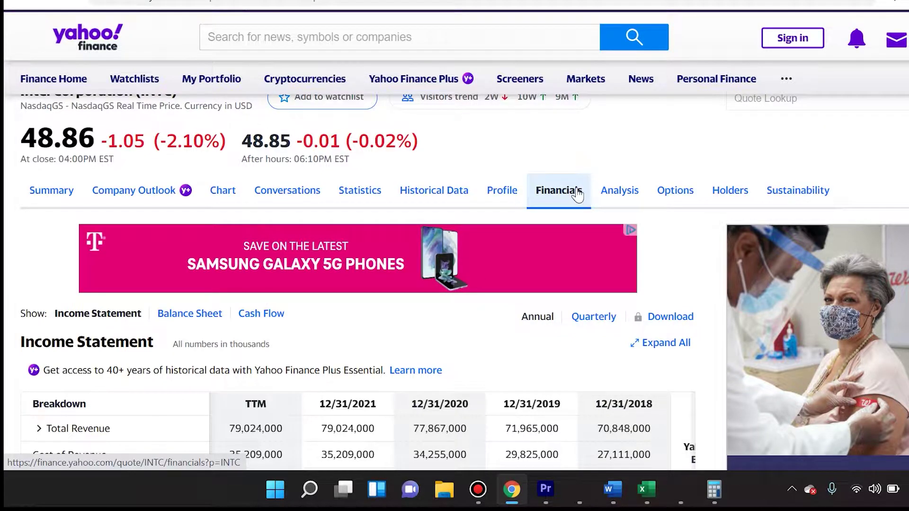
left_click(174, 315)
scroll(204, 349, "down", 3)
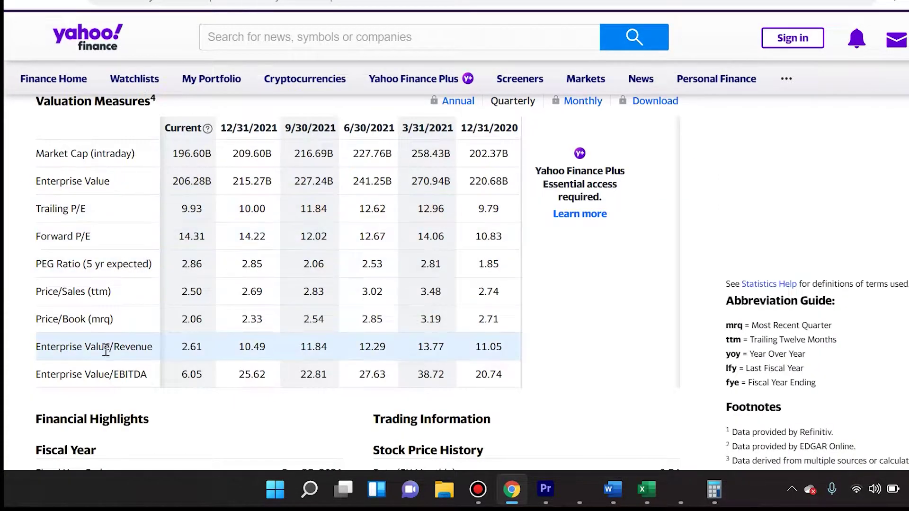
scroll(152, 349, "down", 8)
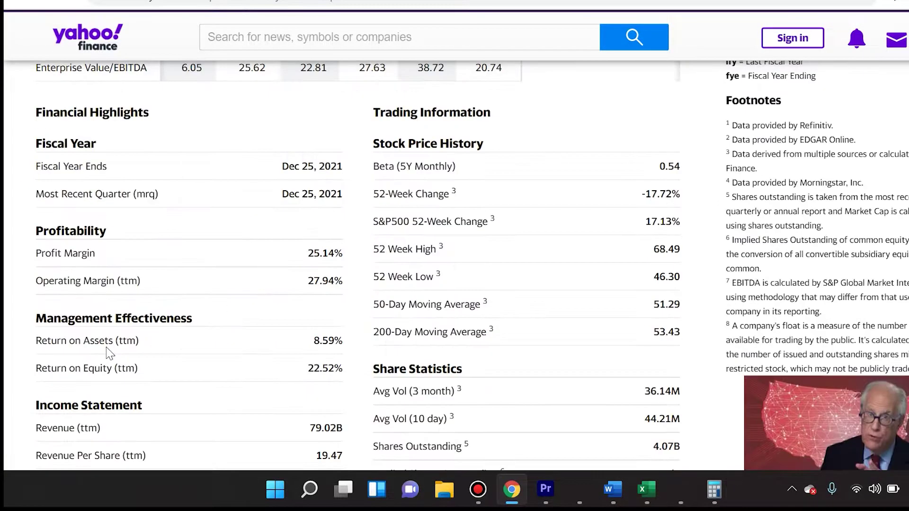
- Show the balance sheet quarterly and mark 2021 Total Assets: 168,406,000, 167,962,000, 154,597,000, 150,622,000
left_click_drag(116, 264, 138, 264)
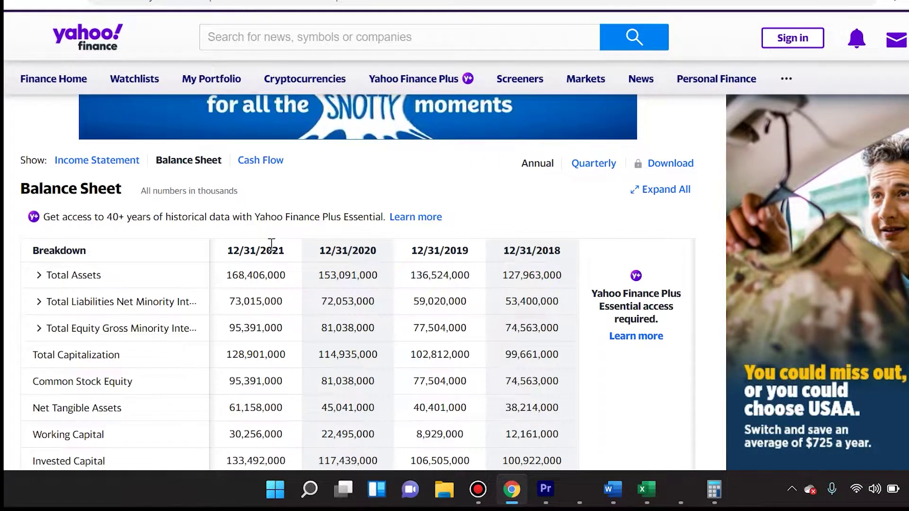
left_click(582, 165)
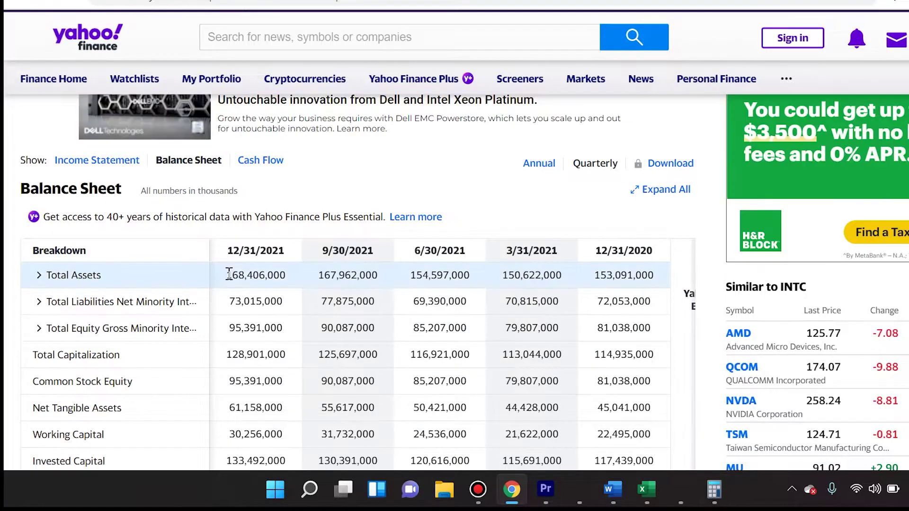
left_click_drag(229, 275, 573, 281)
- Divide the 641,587,000 Total Assets sum by 4 in Calculator to get 160,396,750, then close it
left_click(715, 488)
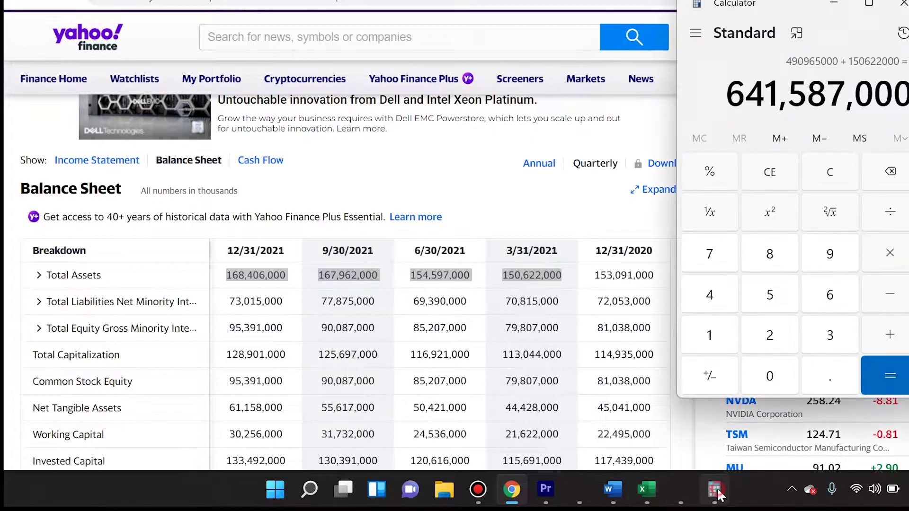
left_click(898, 222)
left_click(726, 300)
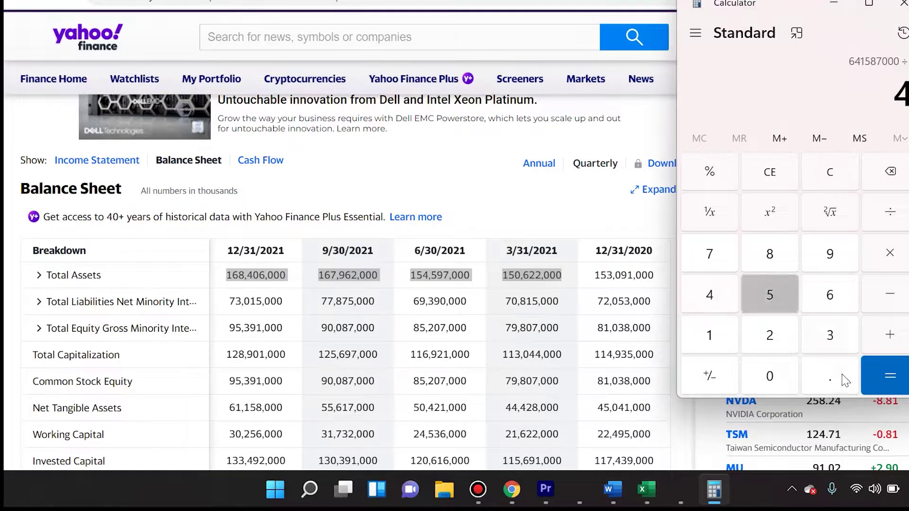
left_click(877, 373)
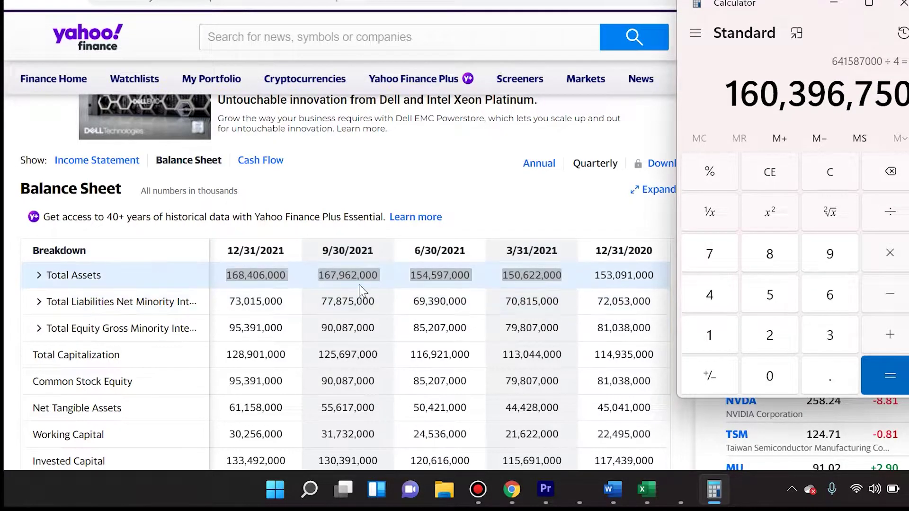
left_click(267, 271)
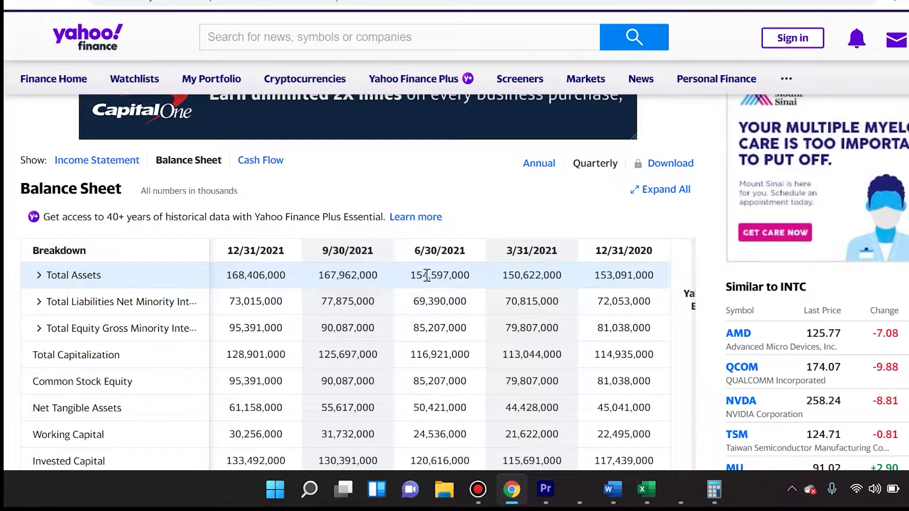
left_click(714, 489)
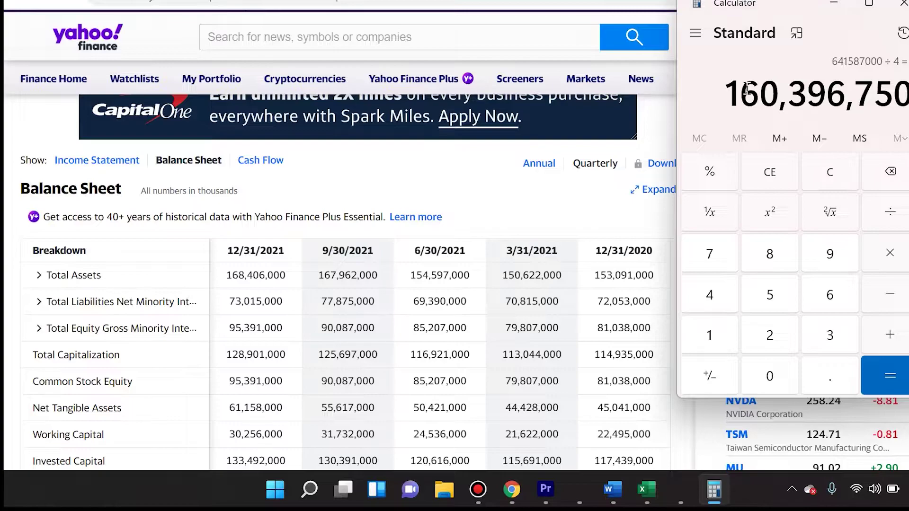
left_click(902, 4)
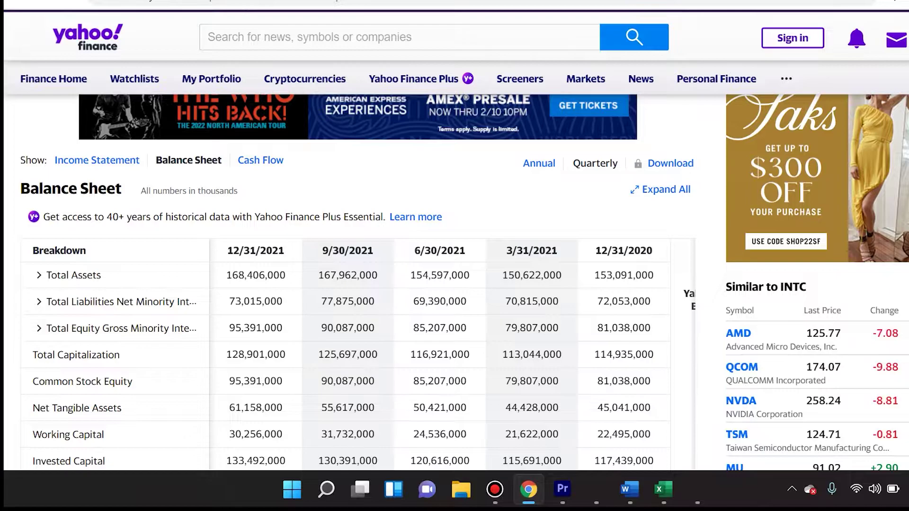
- Switch to Intel's income statement and select the TTM Net Income of 19,868,000
scroll(431, 284, "up", 3)
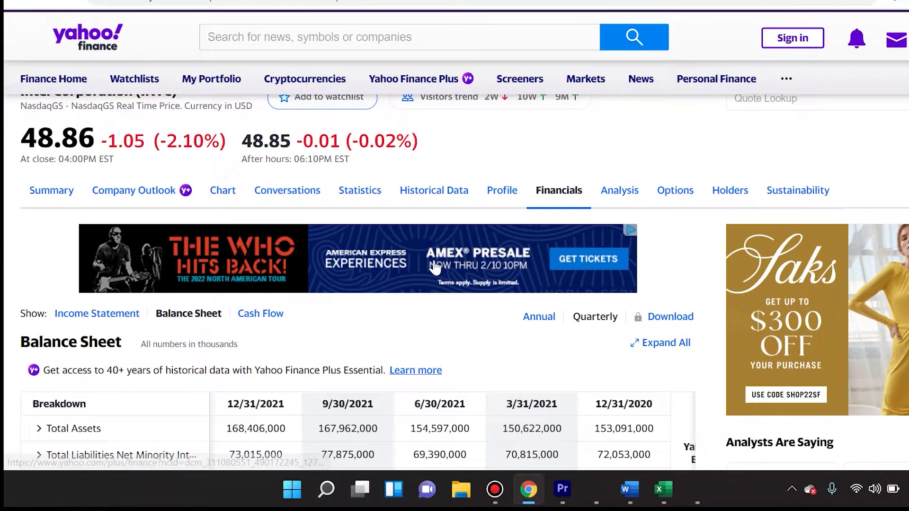
left_click(88, 315)
scroll(88, 315, "down", 5)
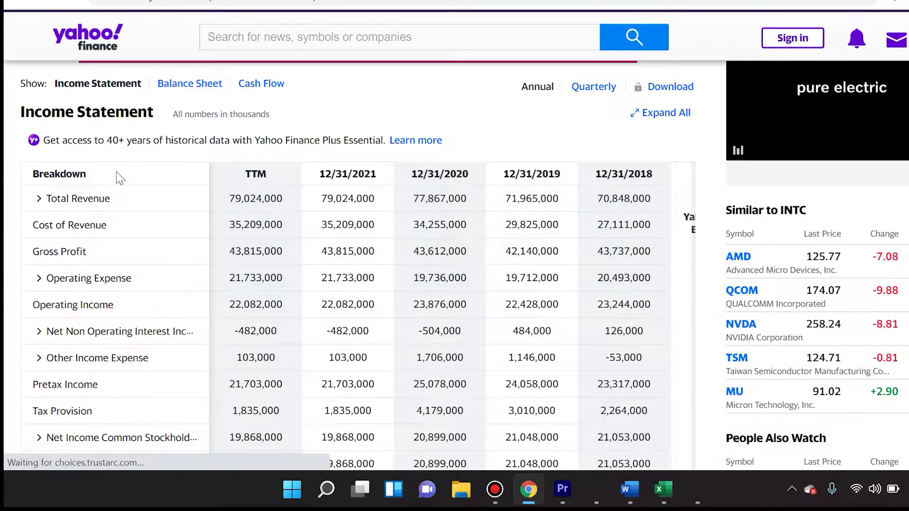
scroll(93, 225, "down", 3)
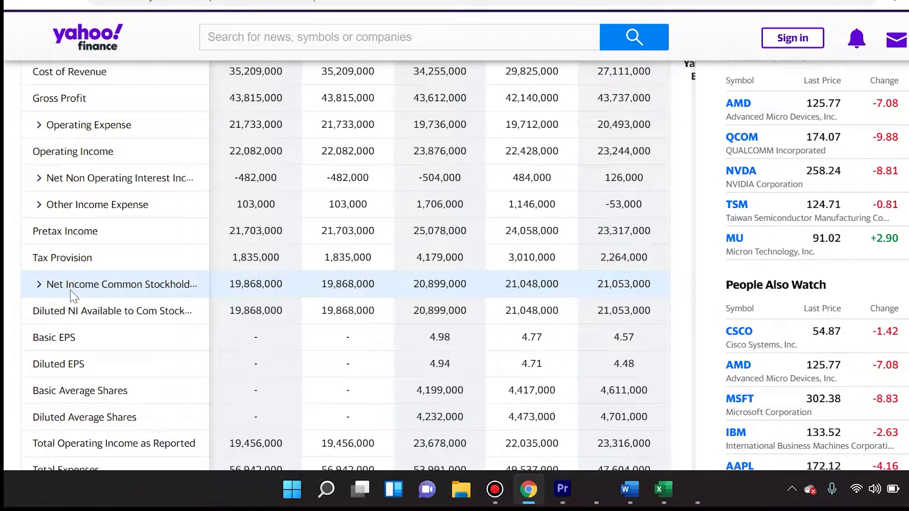
left_click(40, 284)
double_click(235, 310)
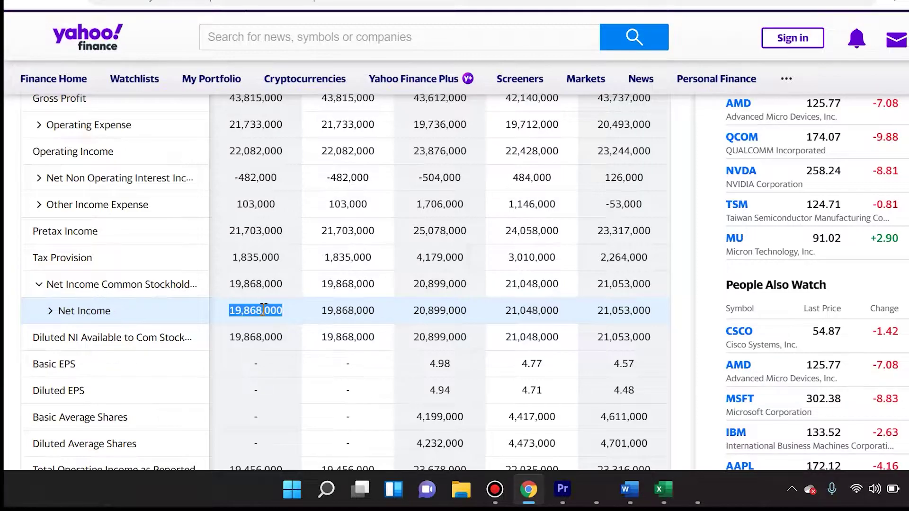
- Bring Calculator back up, reset to 0, for the ROA math
scroll(294, 334, "up", 3)
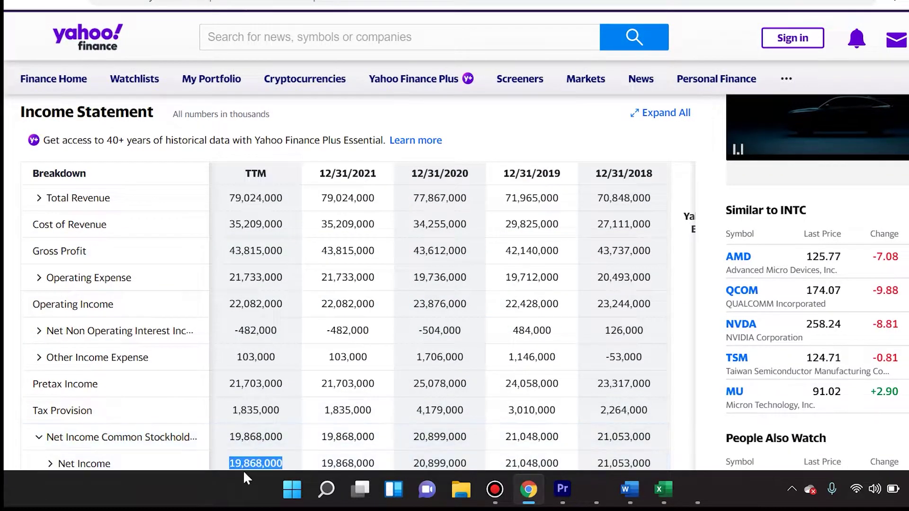
scroll(249, 314, "down", 3)
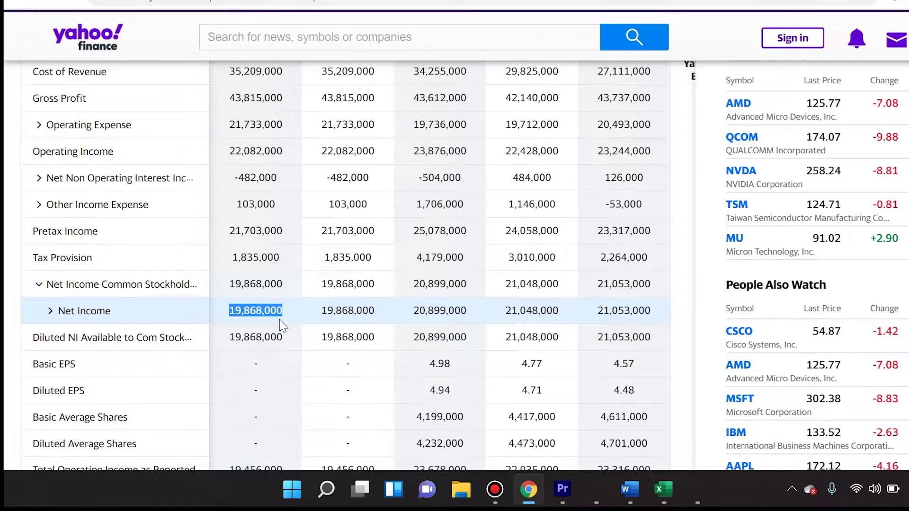
key("alt+Tab")
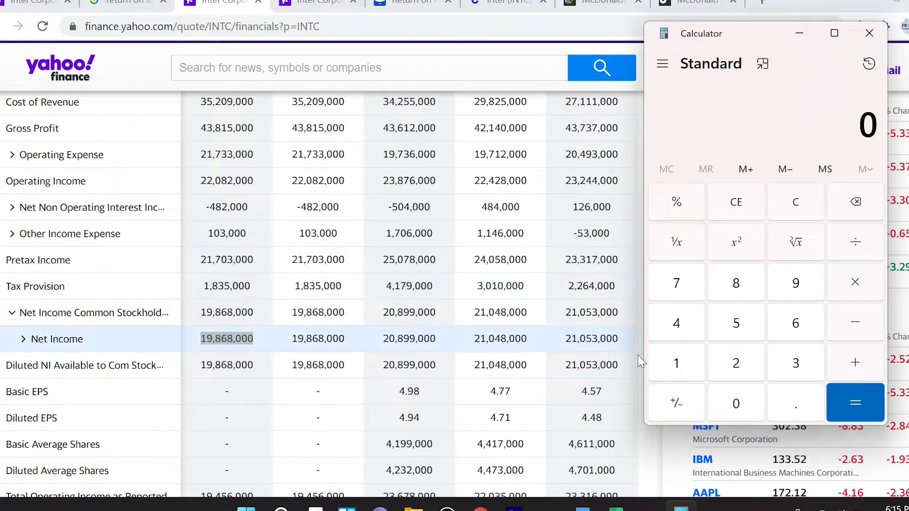
- Enter net income 19,868,000,000 in Calculator
left_click(678, 362)
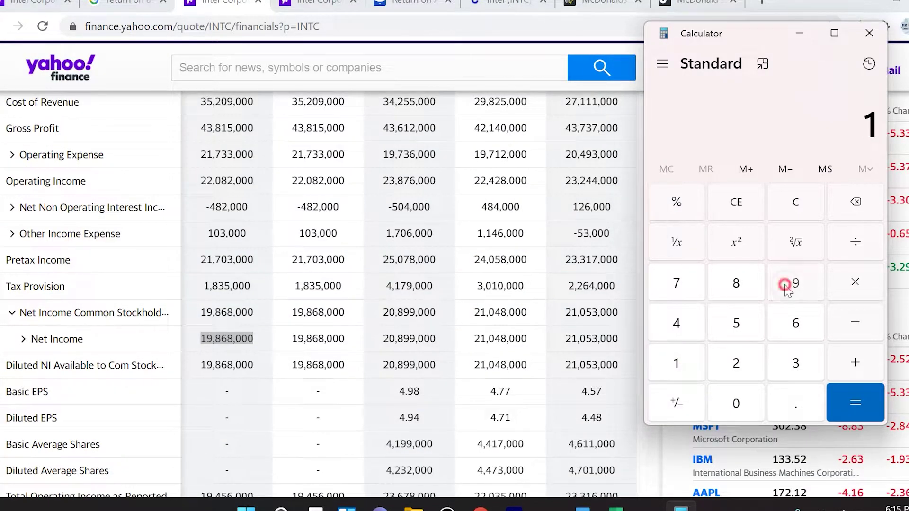
left_click(786, 286)
left_click(743, 283)
left_click(786, 317)
left_click(729, 283)
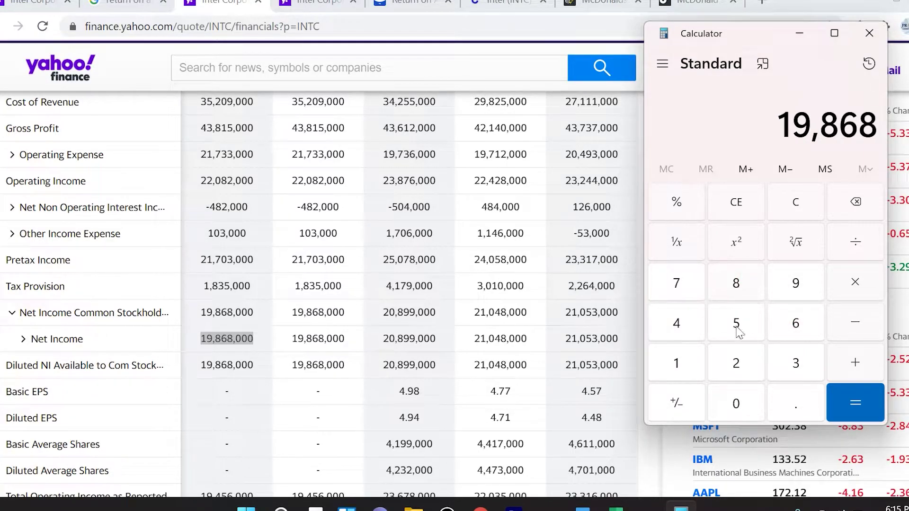
left_click(743, 408)
left_click(743, 408)
left_click(743, 408)
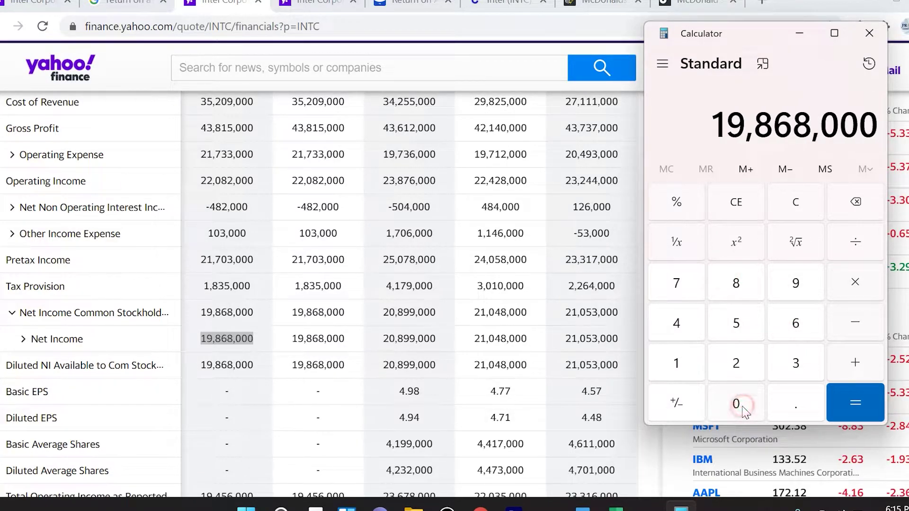
left_click(743, 408)
left_click(742, 408)
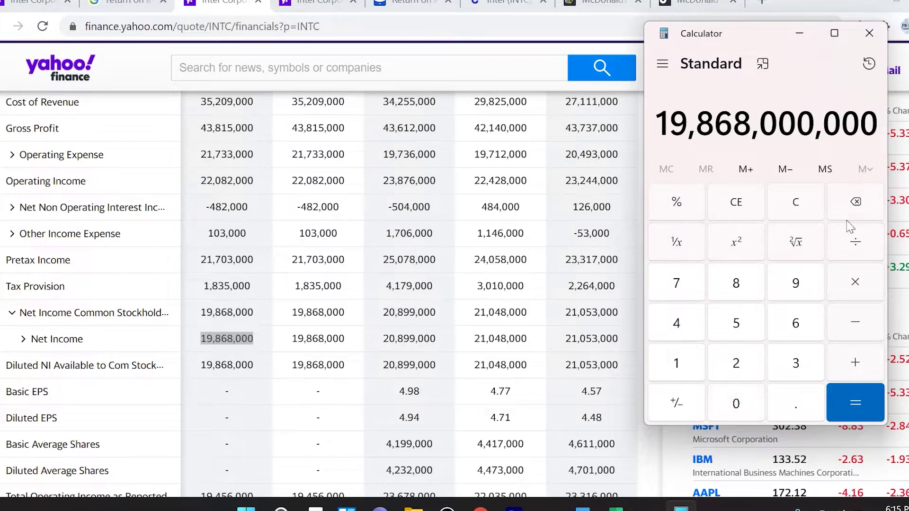
- Divide it by average total assets of 160,396,750,000
left_click(862, 252)
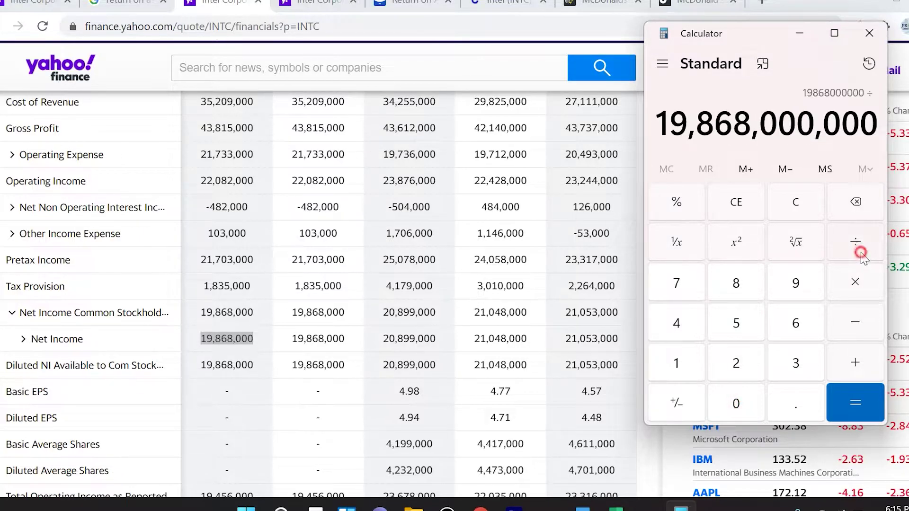
left_click(679, 362)
left_click(789, 325)
left_click(746, 400)
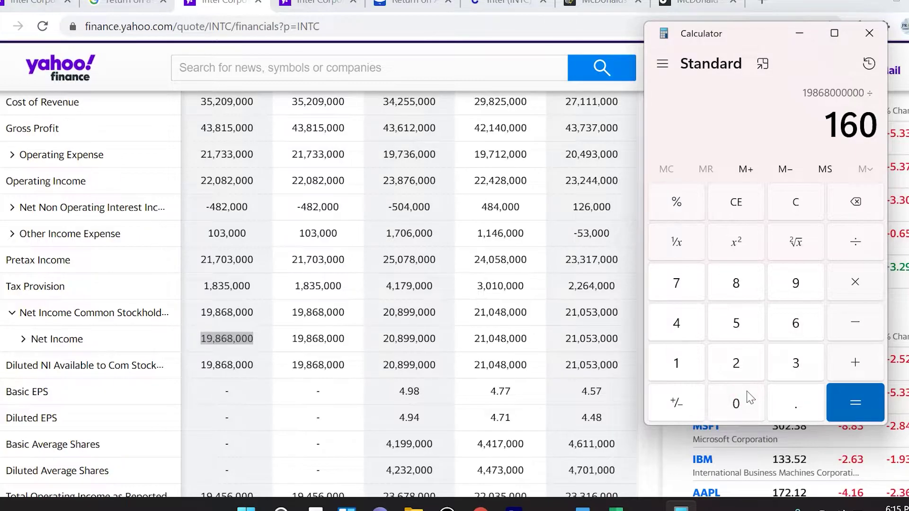
left_click(788, 368)
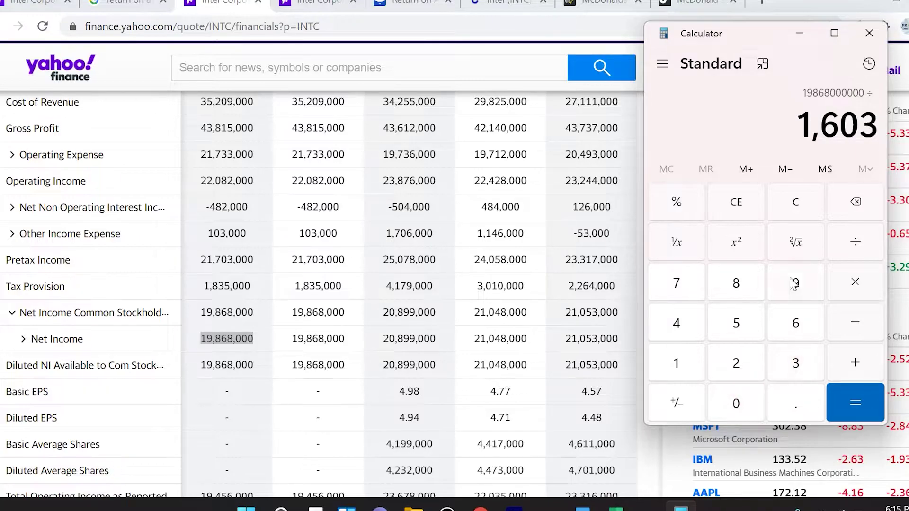
left_click(790, 325)
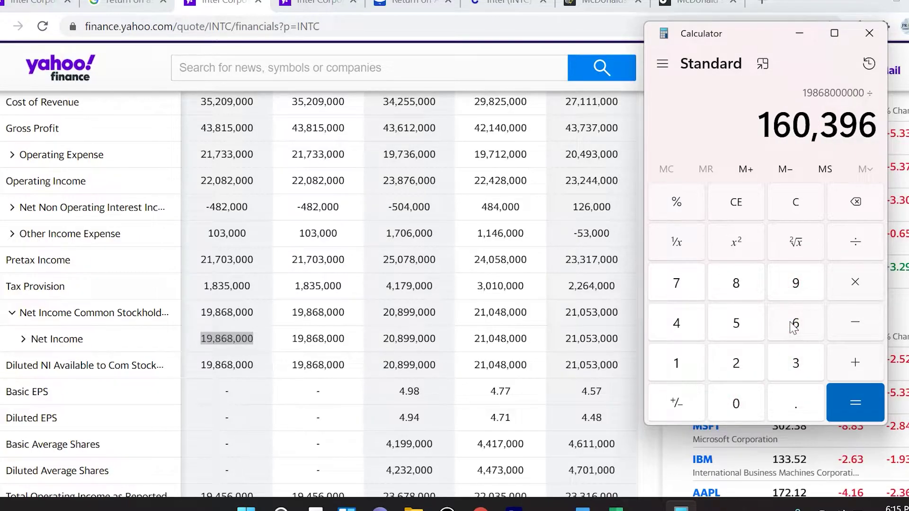
left_click(689, 279)
left_click(722, 320)
left_click(737, 404)
left_click(737, 404)
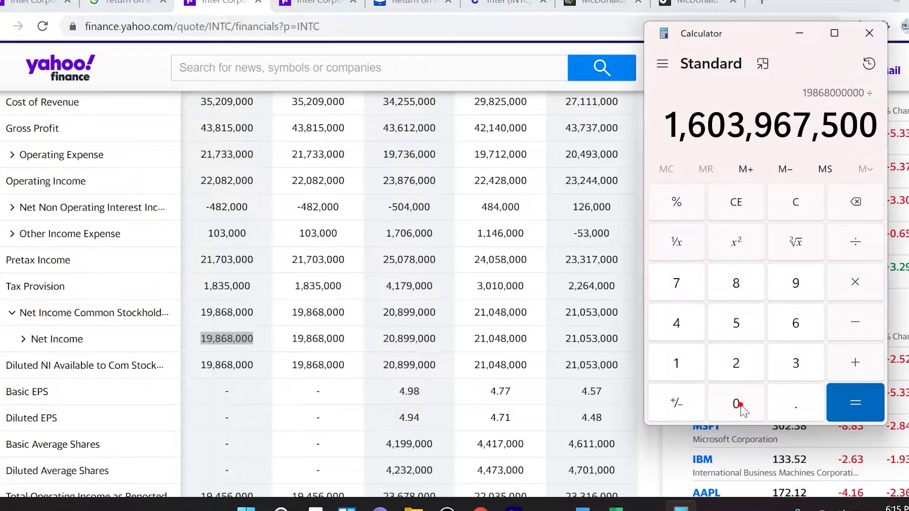
left_click(736, 403)
left_click(736, 403)
left_click(836, 408)
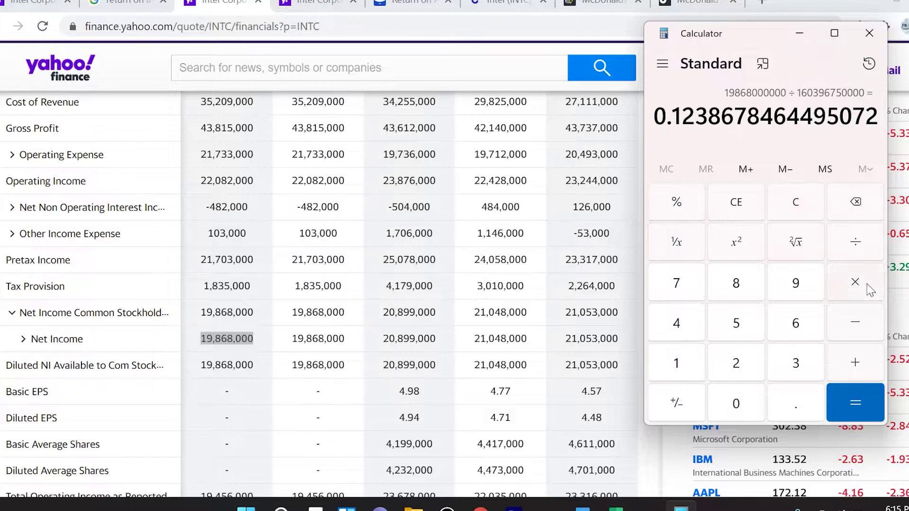
- Multiply the ratio by 100 and highlight the 12.38678464495072 percent result
left_click(867, 283)
left_click(694, 362)
left_click(735, 402)
left_click(735, 401)
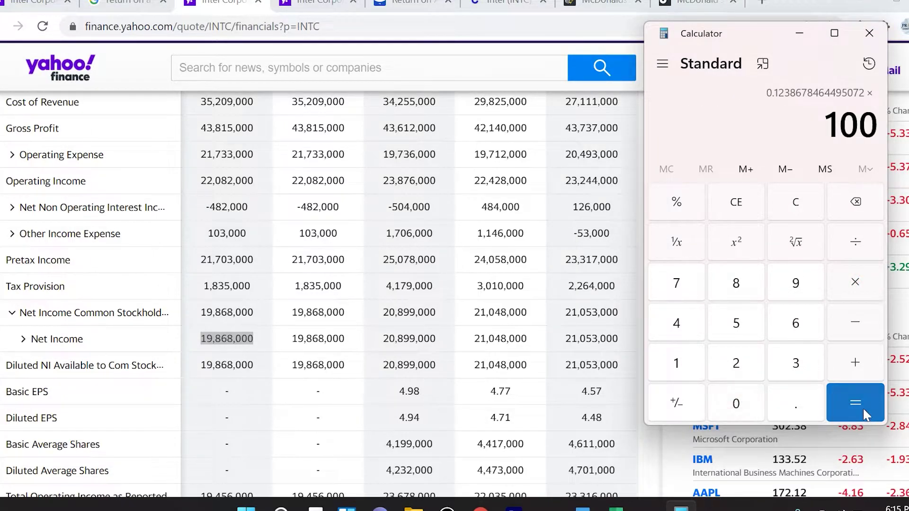
left_click(860, 411)
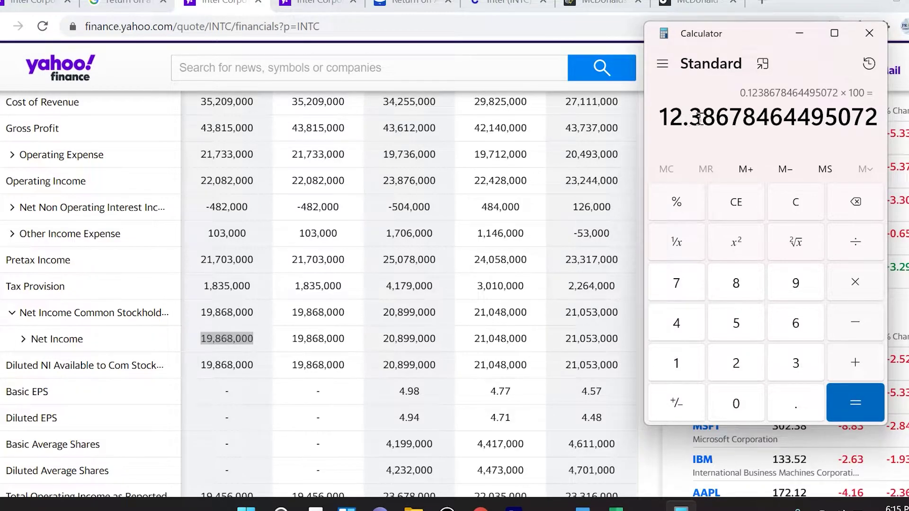
left_click_drag(669, 118, 717, 115)
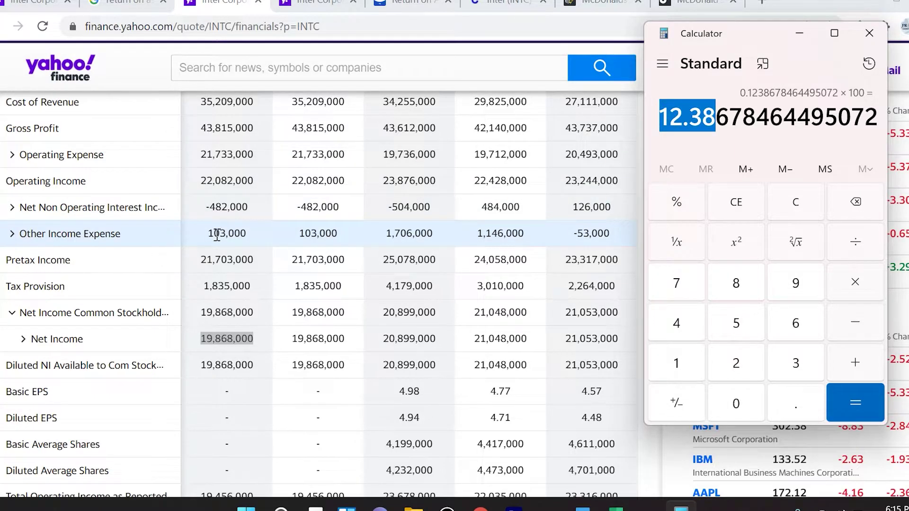
scroll(226, 238, "up", 15)
- Close Calculator and return to Intel's Statistics, highlighting the Return on Assets (ttm) row
left_click(869, 33)
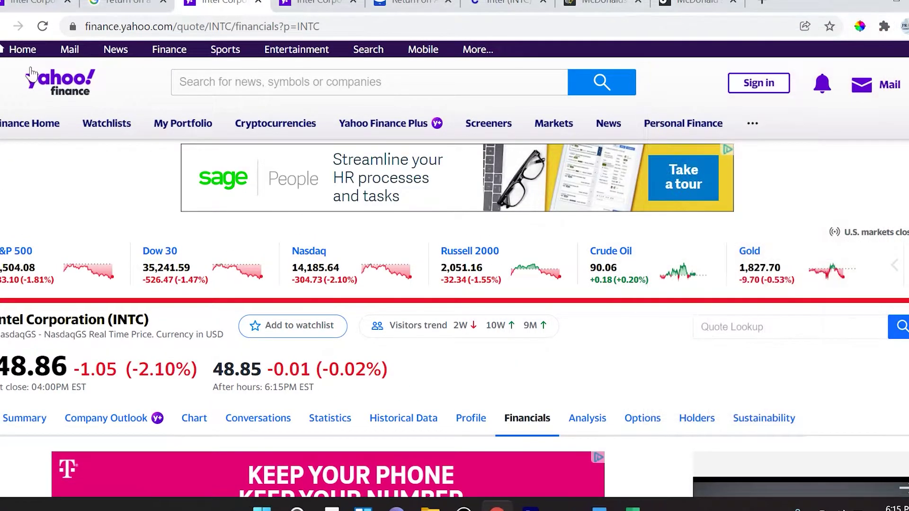
key("ctrl+Tab")
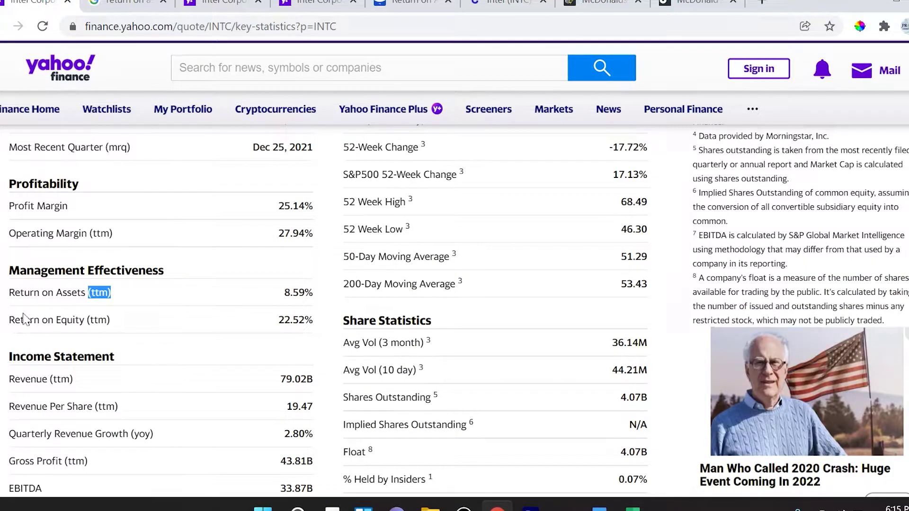
left_click_drag(11, 294, 311, 288)
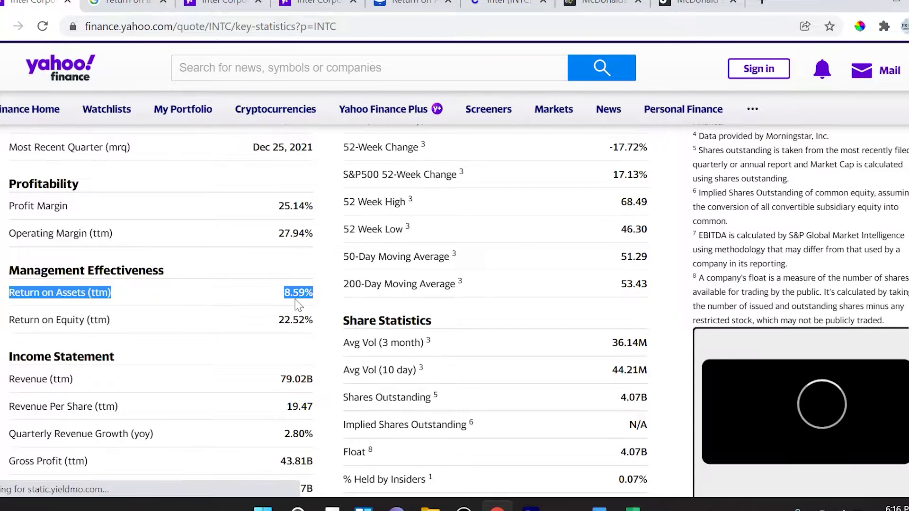
left_click(60, 305)
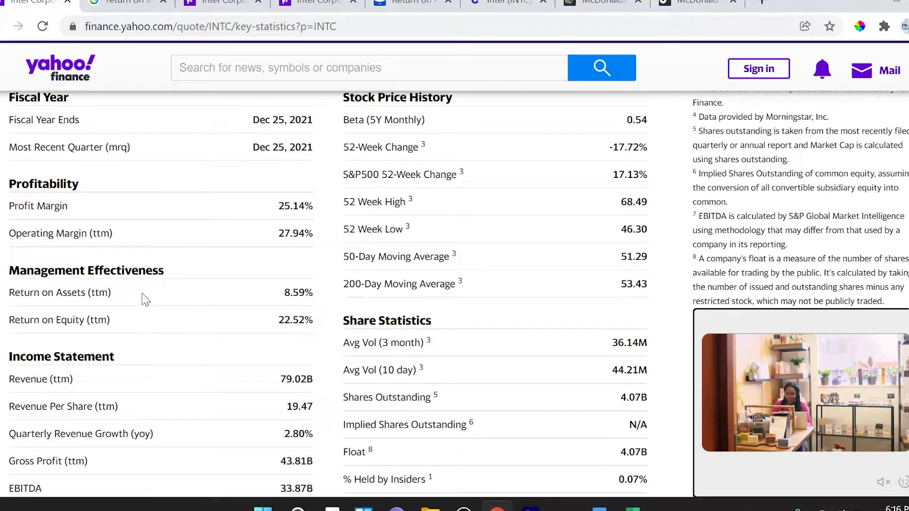
- Re-highlight Return on Assets (ttm) at 8.59%, then switch to finbox's Intel ROA page
scroll(202, 300, "down", 6)
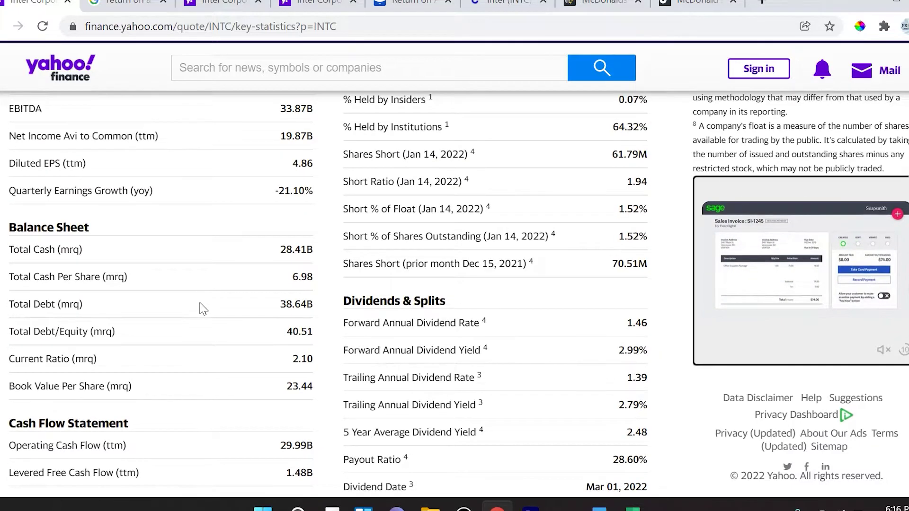
scroll(208, 303, "up", 4)
scroll(98, 249, "up", 2)
left_click_drag(10, 218, 314, 218)
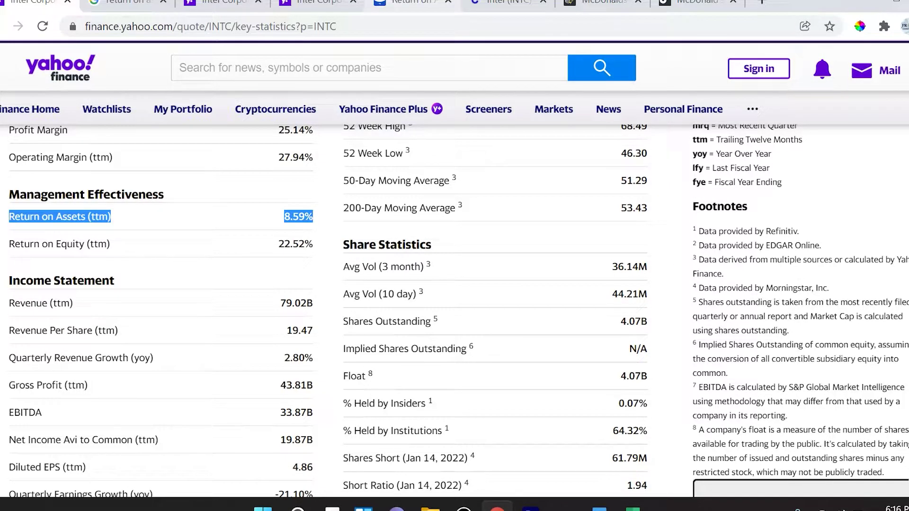
scroll(81, 240, "up", 10)
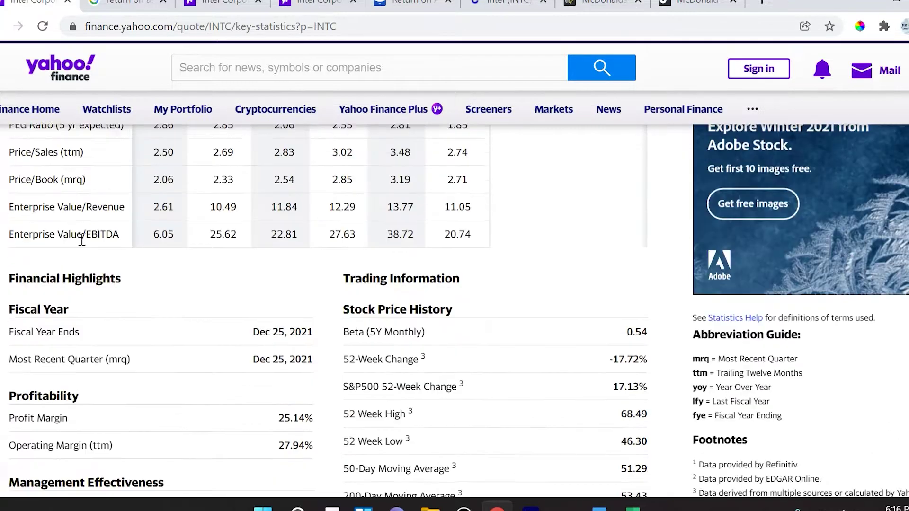
key("ctrl+5")
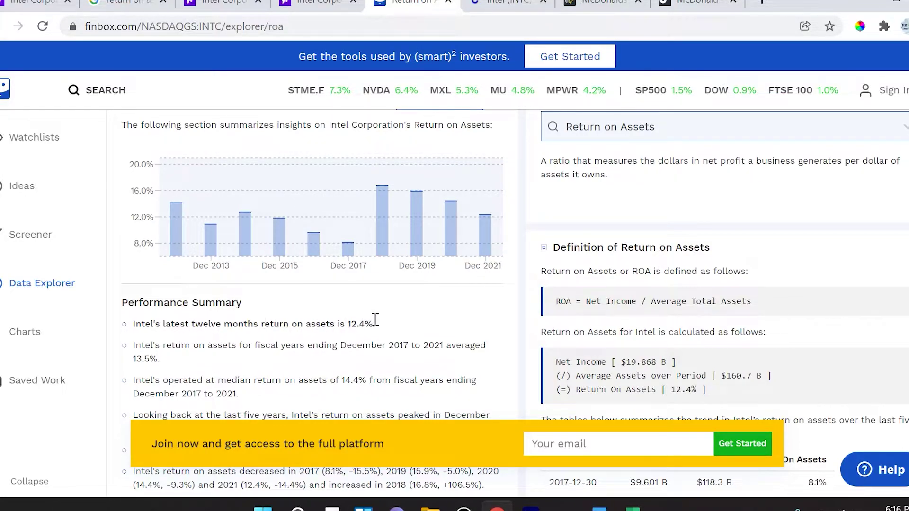
- Highlight finbox's 12.4% twelve-month ROA sentence, then move to CSIMarket's Intel ROA table
left_click_drag(375, 320, 153, 321)
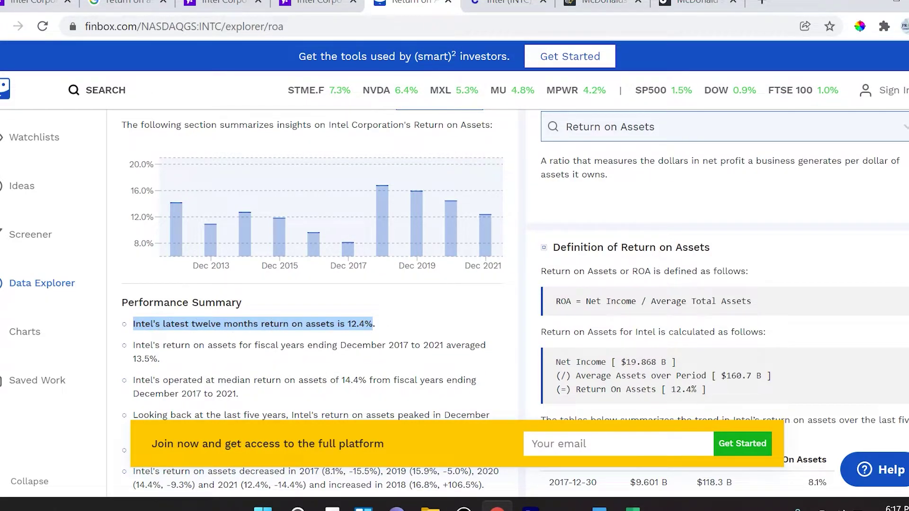
left_click(506, 2)
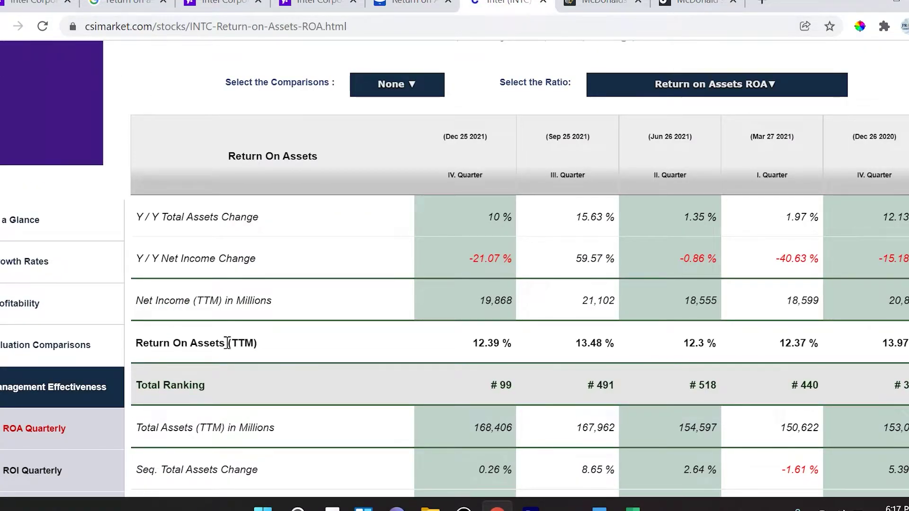
- Highlight CSIMarket's 12.39% TTM Return On Assets for Dec 25 2021, then return to Yahoo Finance
left_click_drag(473, 344, 503, 340)
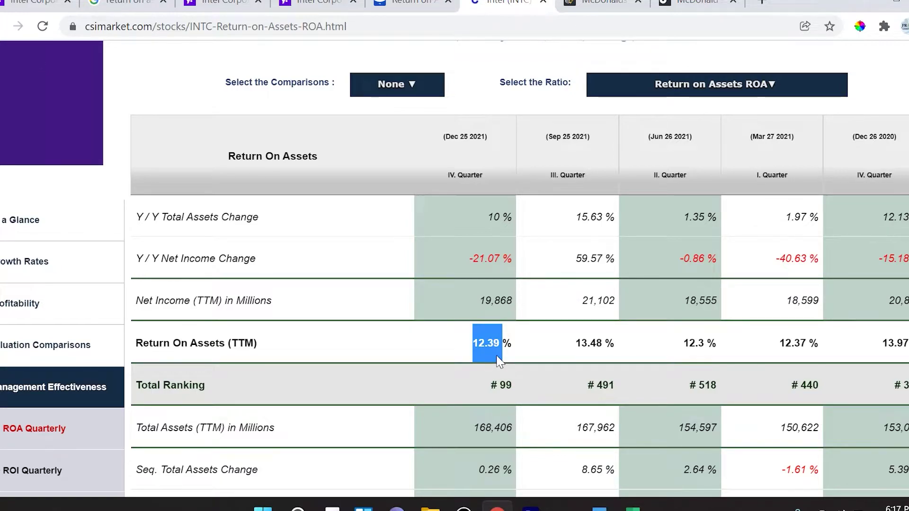
key("ctrl+1")
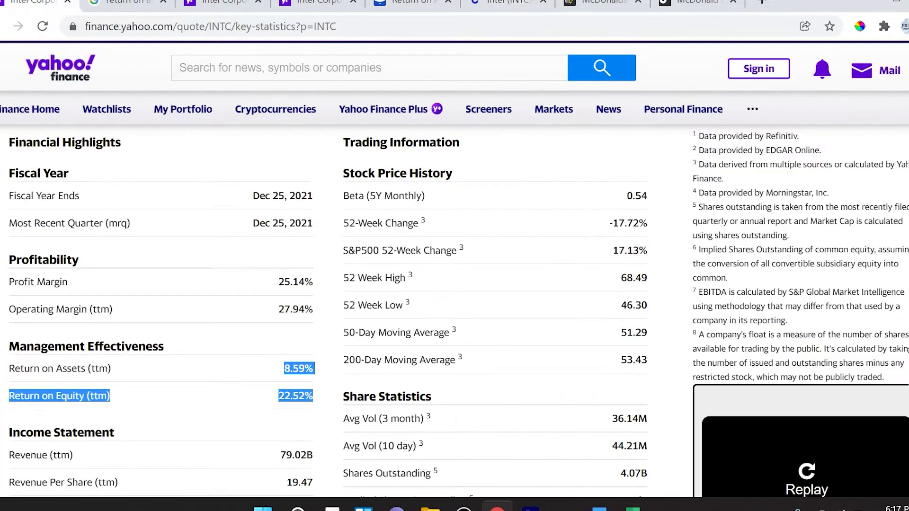
left_click(260, 367)
left_click_drag(284, 369, 307, 368)
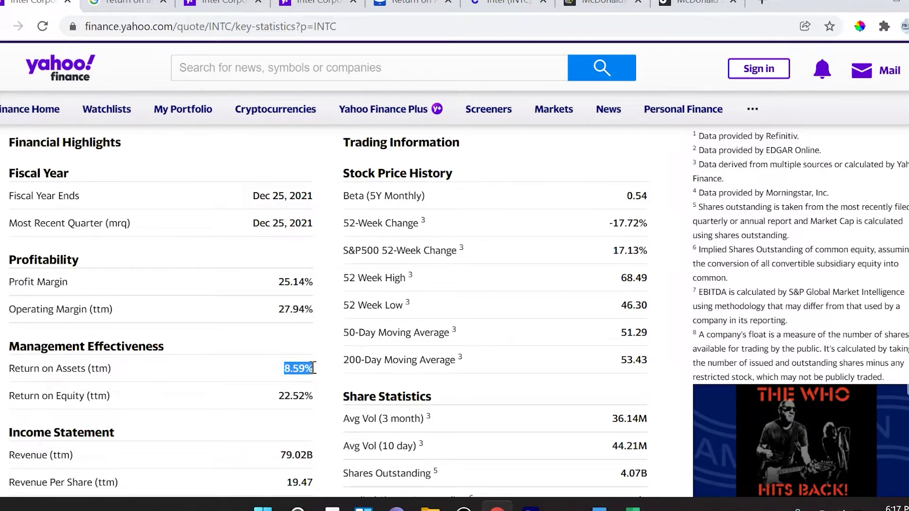
left_click(313, 368)
left_click_drag(9, 367, 311, 364)
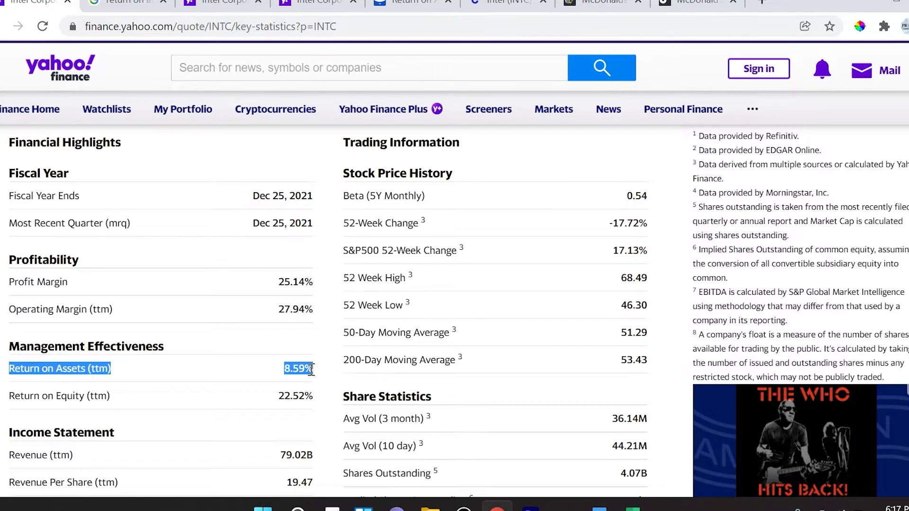